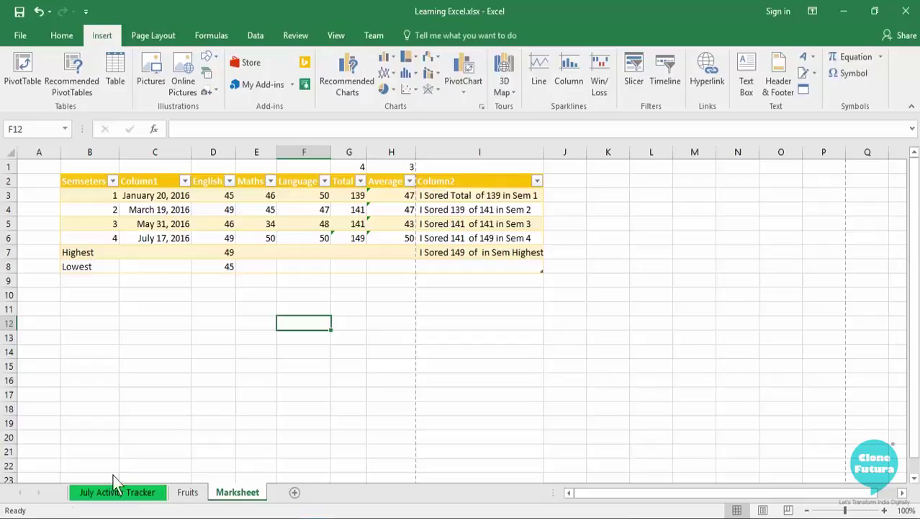
- Insert a blank clustered column chart and drag it beside the marks table, into columns J–Q
left_click(388, 58)
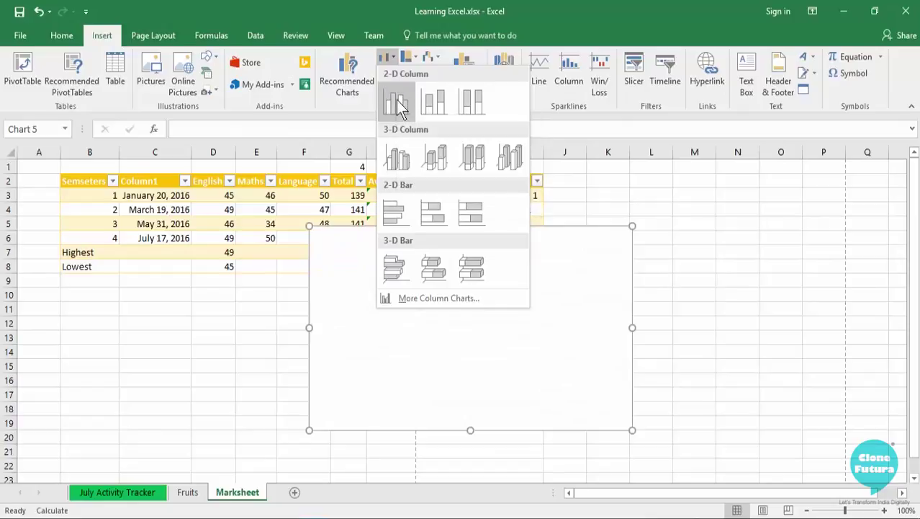
left_click(396, 102)
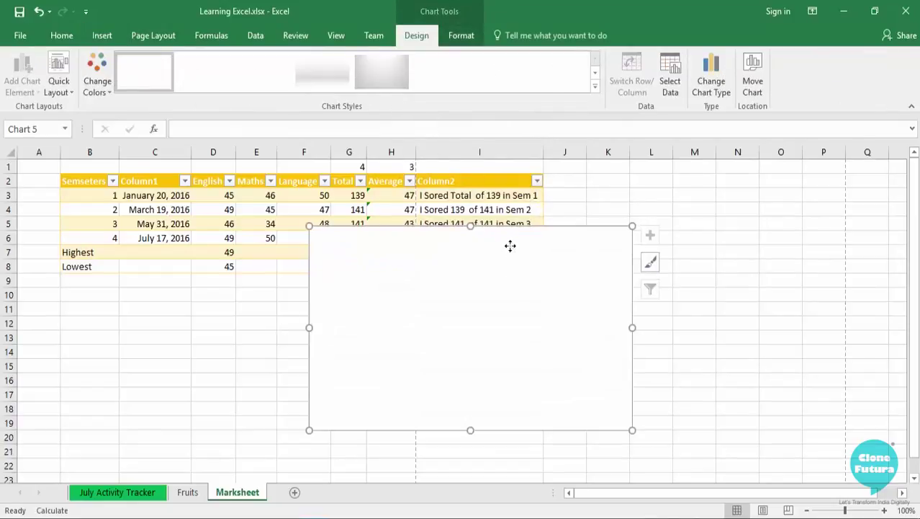
left_click_drag(510, 245, 817, 231)
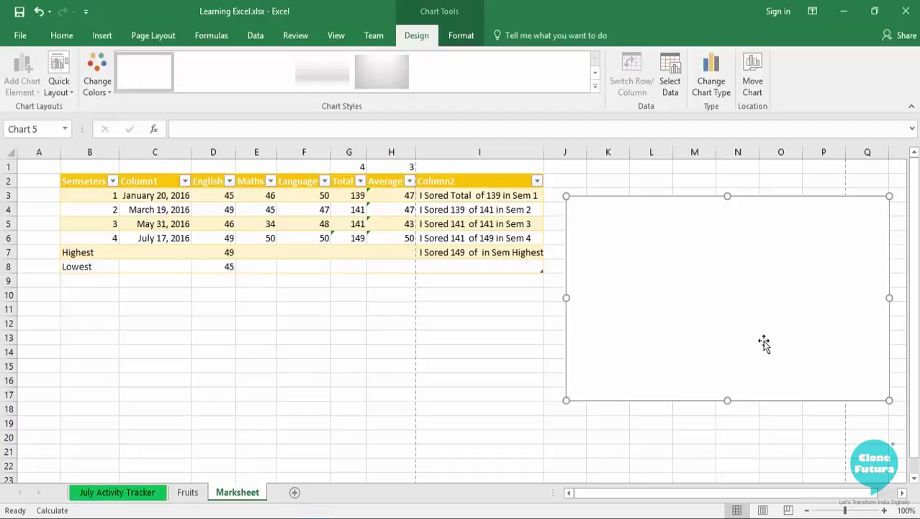
- Switch between the chart's Format and Design options, ending on Design
left_click(463, 37)
left_click(416, 37)
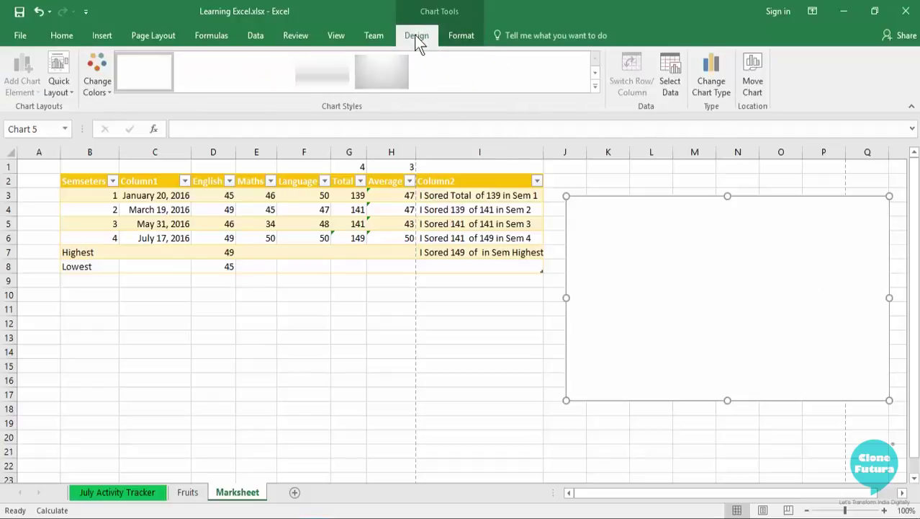
left_click(464, 35)
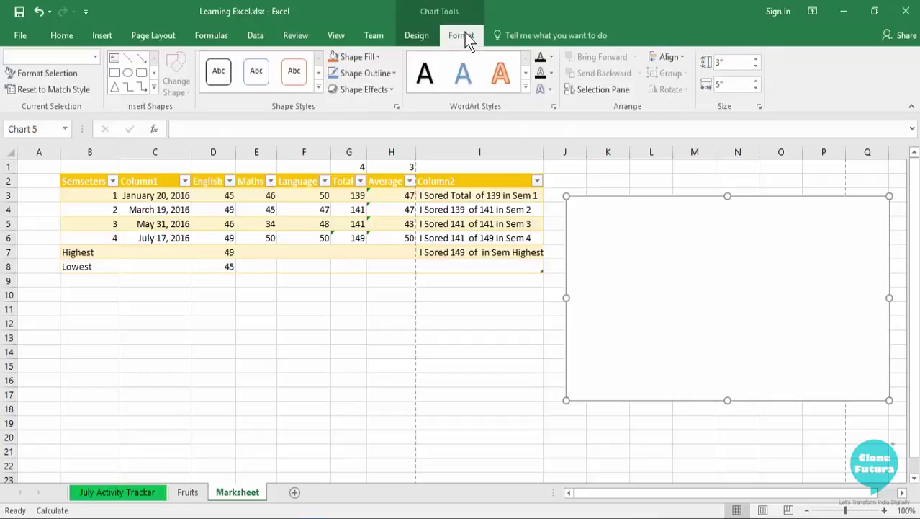
left_click(414, 37)
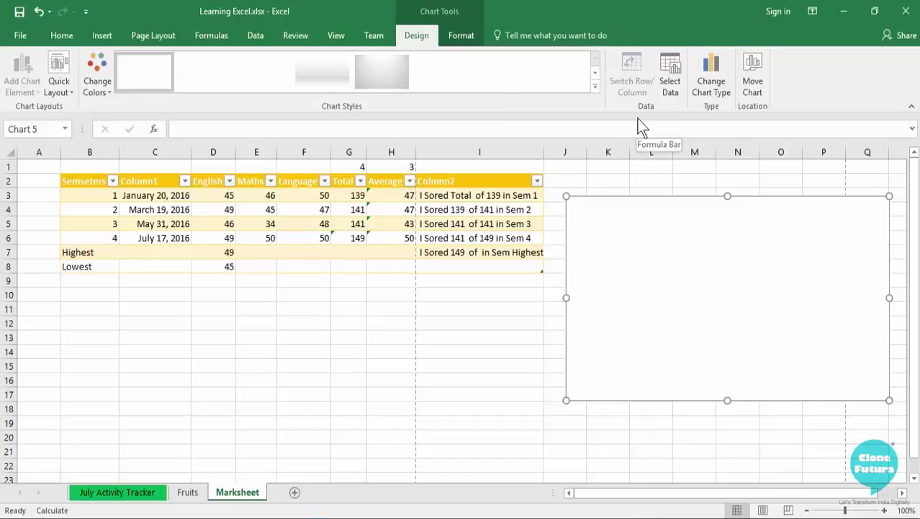
- Add an English series named from cell D2 with values D3:D6 through Select Data
left_click(668, 80)
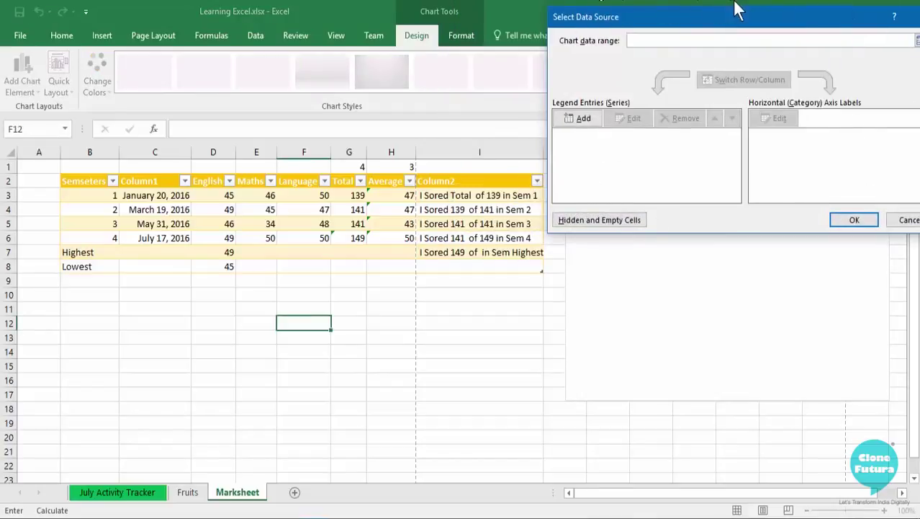
left_click_drag(733, 24, 703, 28)
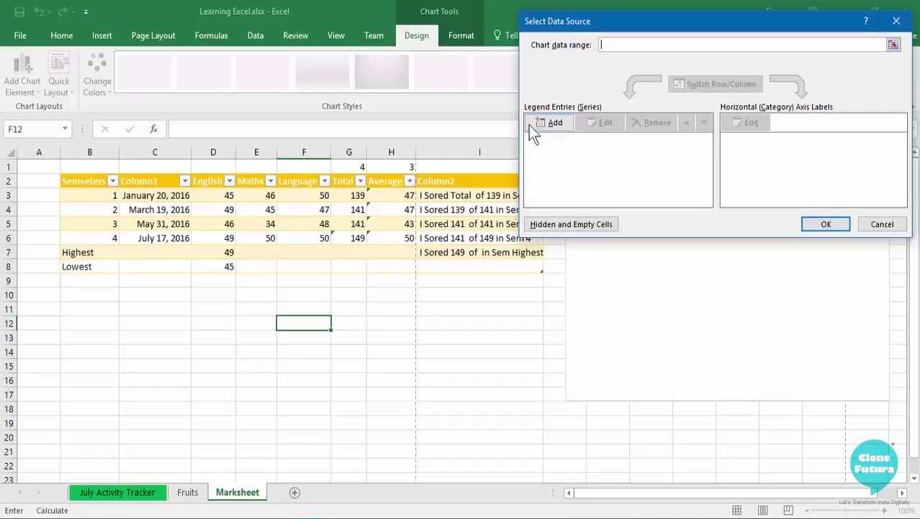
left_click(560, 124)
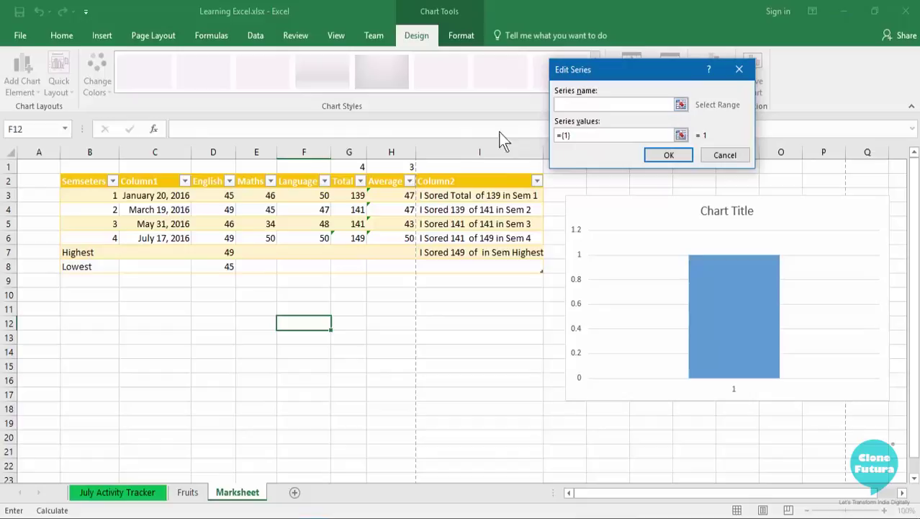
left_click(207, 183)
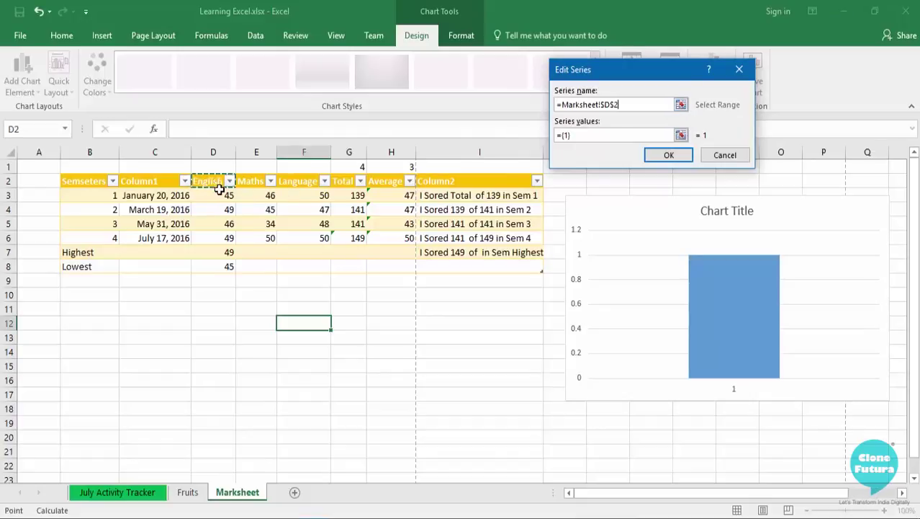
left_click(619, 137)
key("BackSpace")
key("BackSpace")
key("BackSpace")
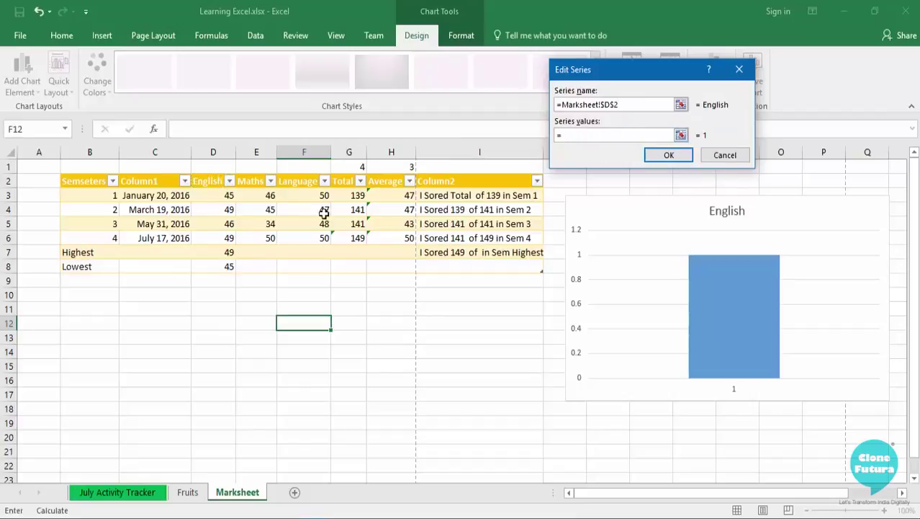
left_click(205, 195)
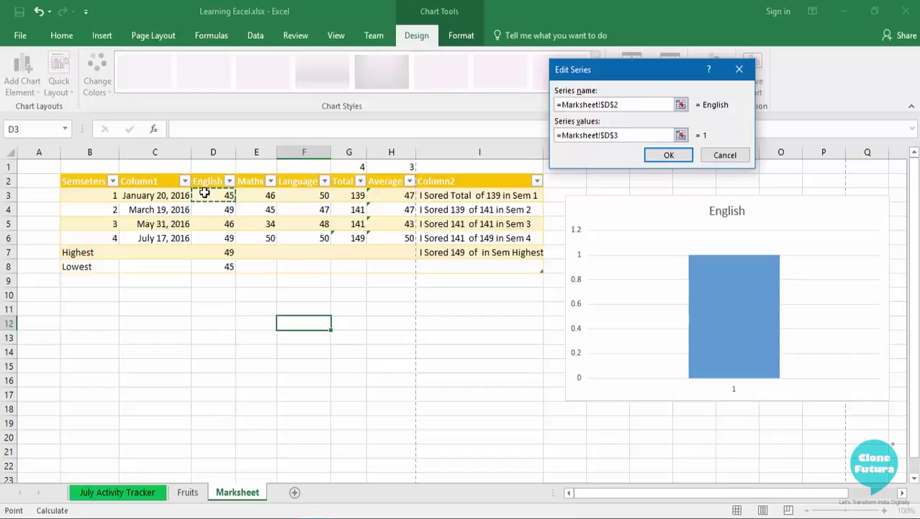
left_click(216, 240, "shift")
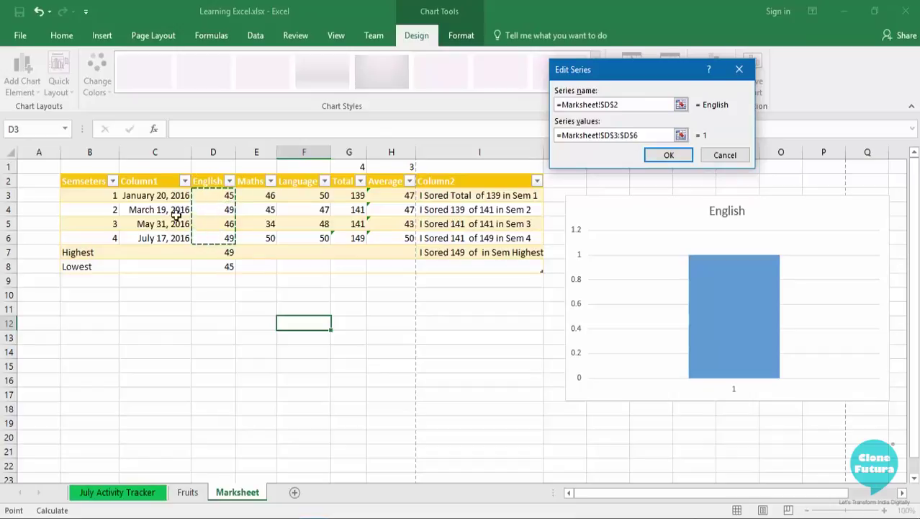
left_click(681, 153)
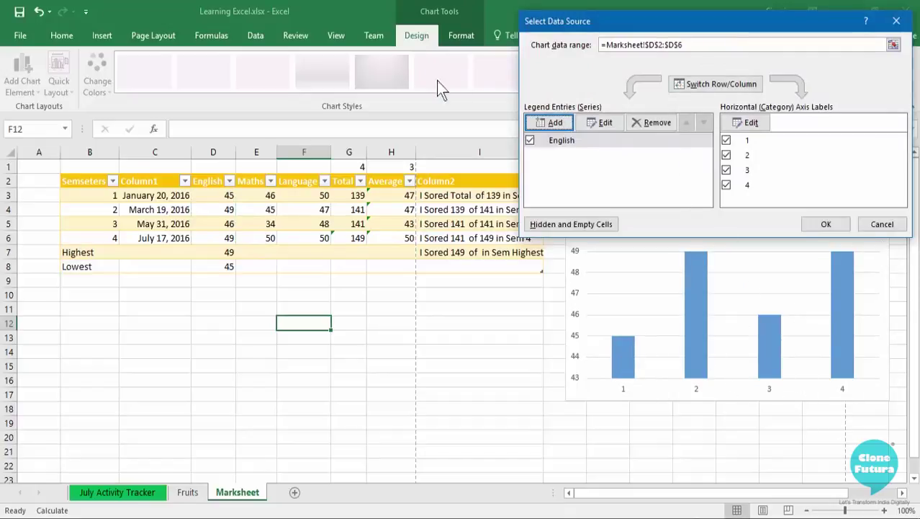
- Add a Maths series named from E2 with values E3:E6
left_click(553, 124)
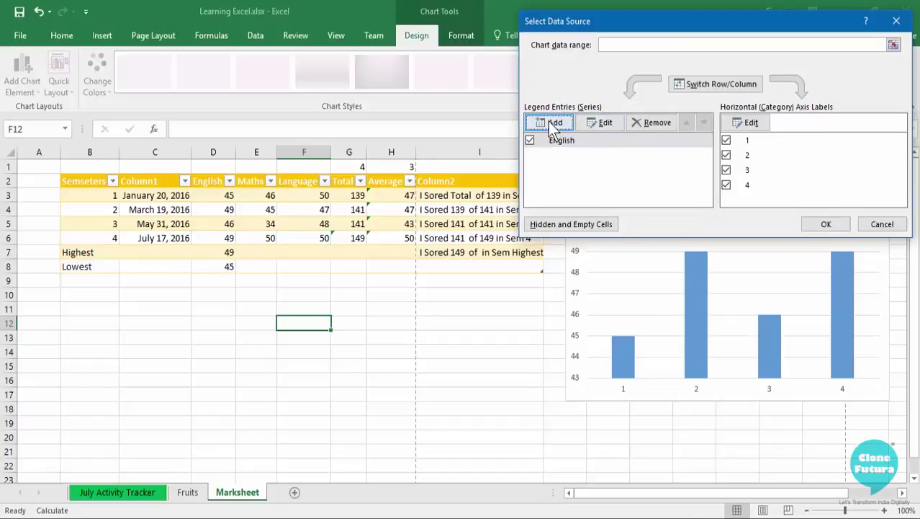
left_click(257, 180)
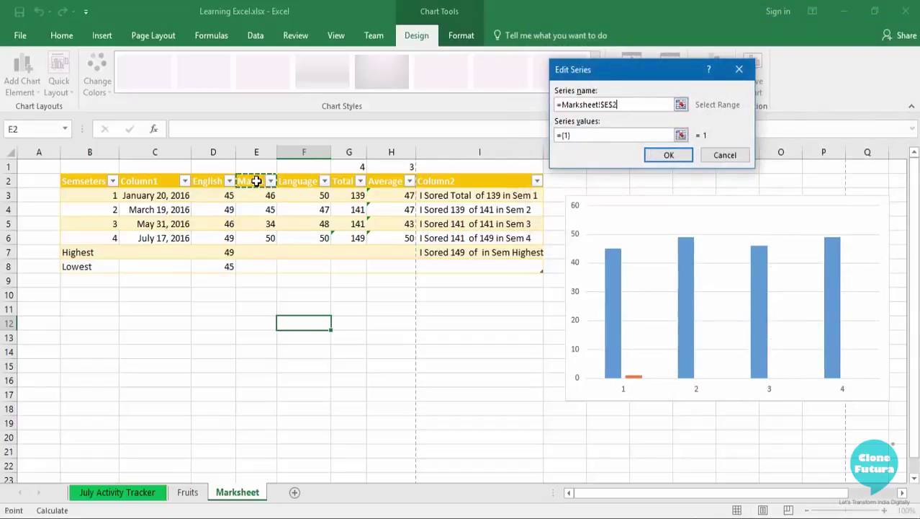
left_click(571, 135)
key("BackSpace")
key("BackSpace")
key("BackSpace")
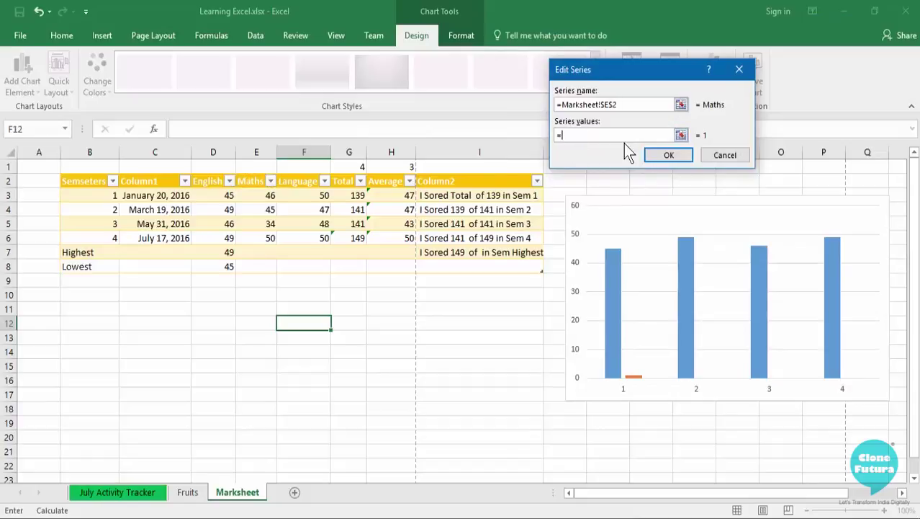
left_click_drag(256, 192, 265, 237)
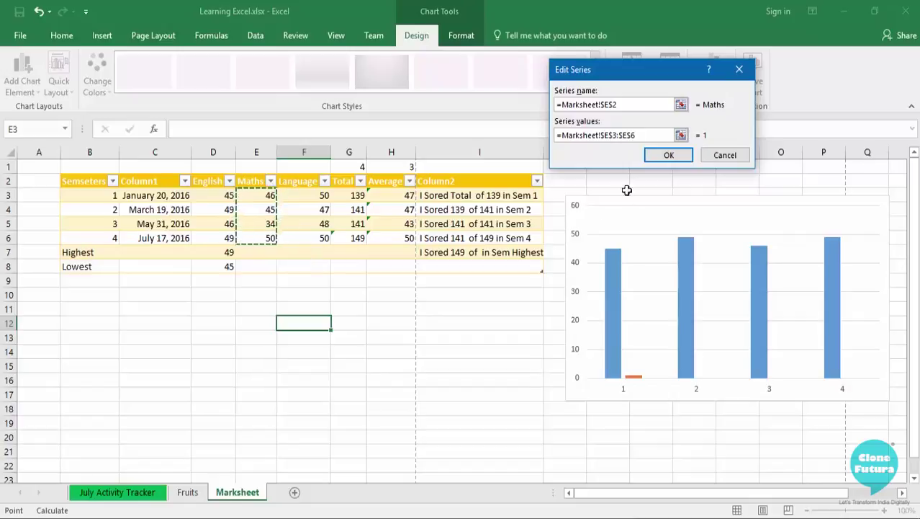
left_click(667, 156)
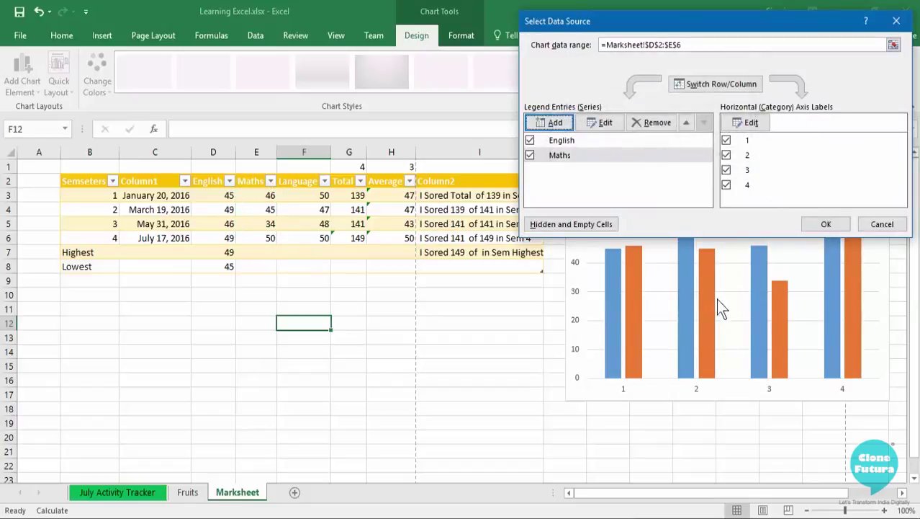
- Add a Language series named from F2 with values F3:F6
left_click(553, 122)
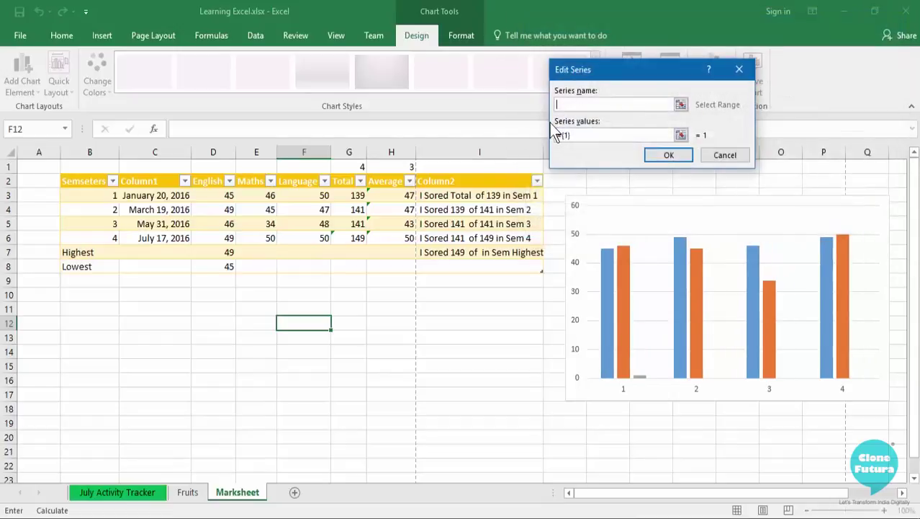
left_click(303, 182)
left_click(612, 135)
key("BackSpace")
key("BackSpace")
key("BackSpace")
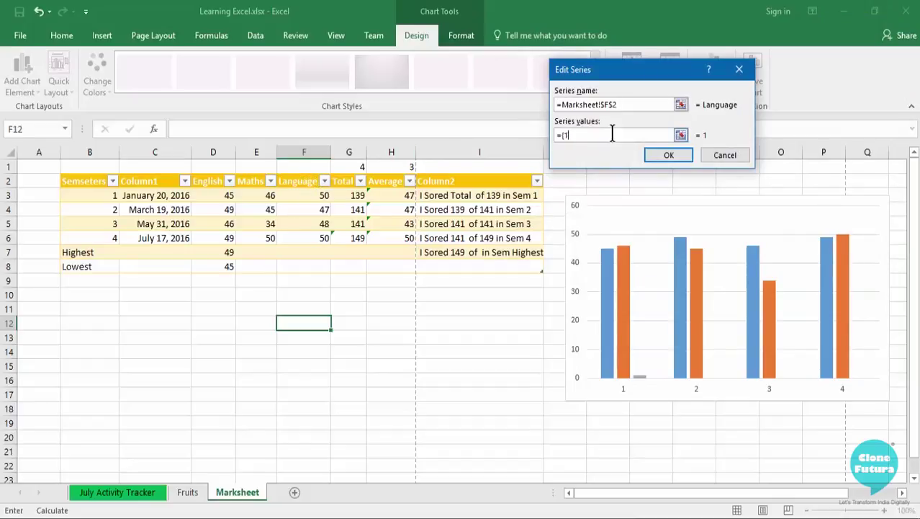
left_click_drag(304, 191, 317, 239)
left_click(669, 155)
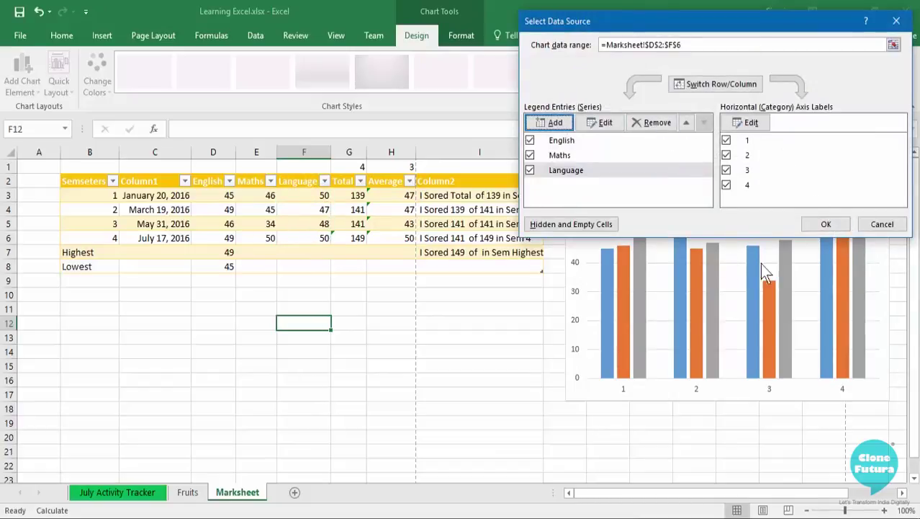
- Use the semester cells B3:B6 as horizontal axis labels and close Select Data Source
left_click(749, 124)
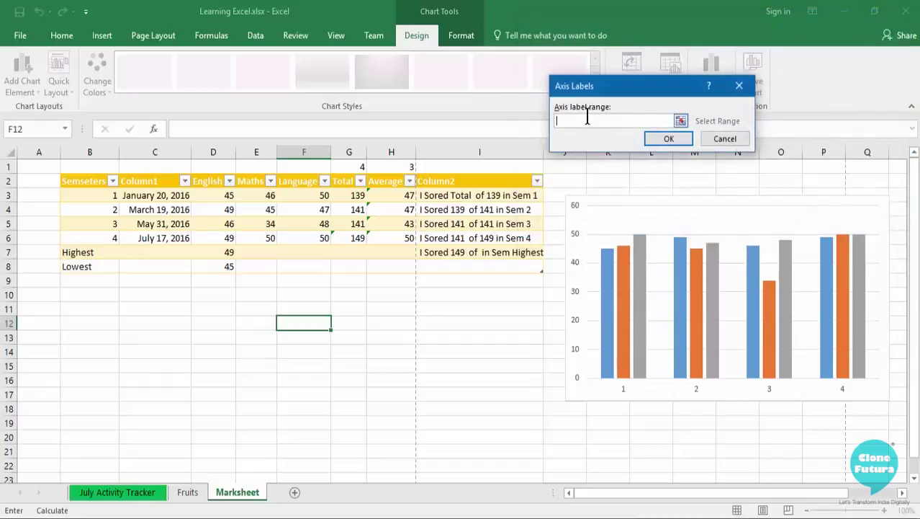
left_click_drag(88, 189, 106, 239)
left_click(93, 190)
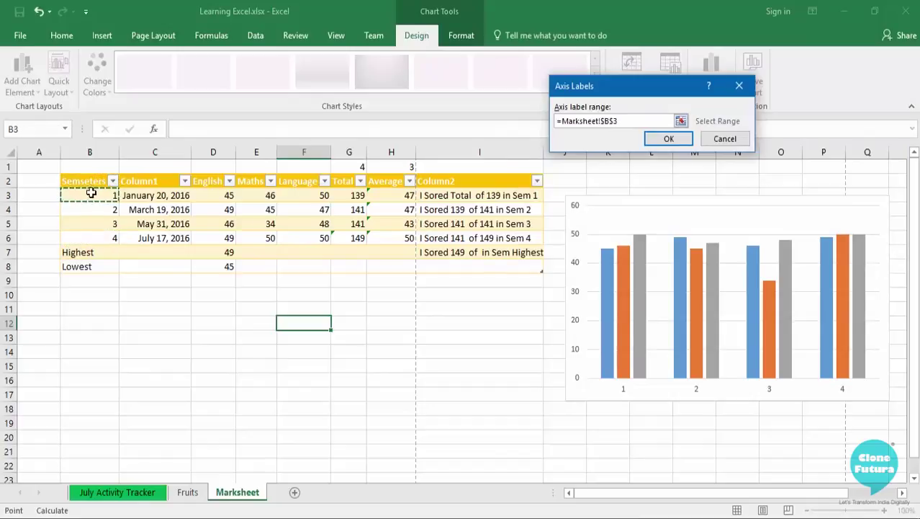
left_click_drag(92, 189, 95, 239)
left_click(661, 140)
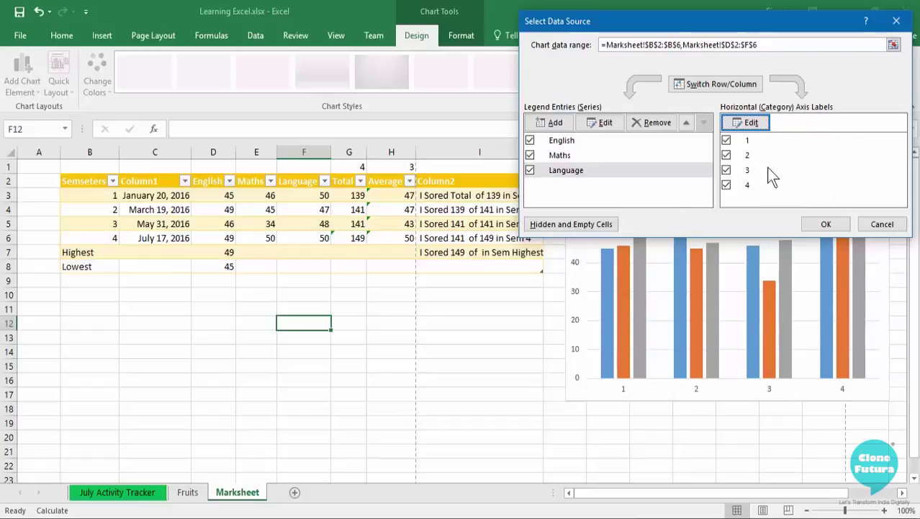
left_click(826, 224)
- Enter First, Second, Third and Fourth into cells B3:B6
left_click(103, 195)
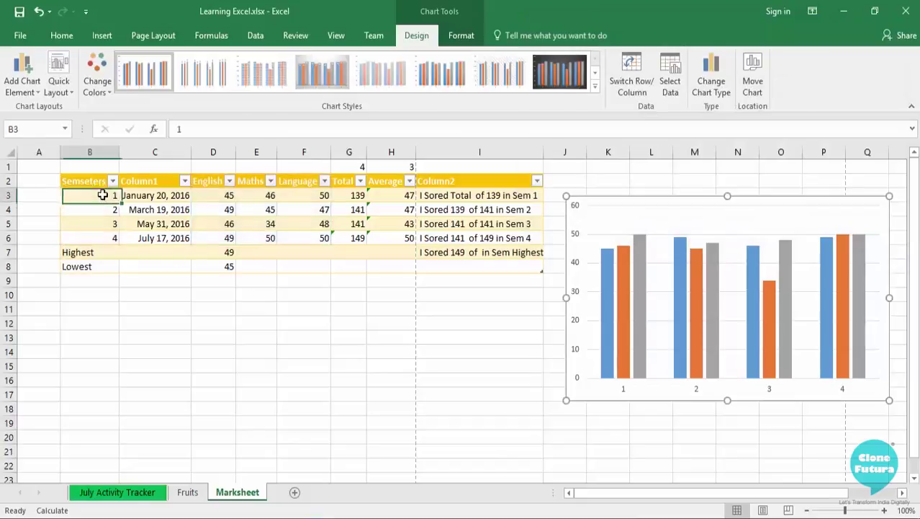
type("Fi")
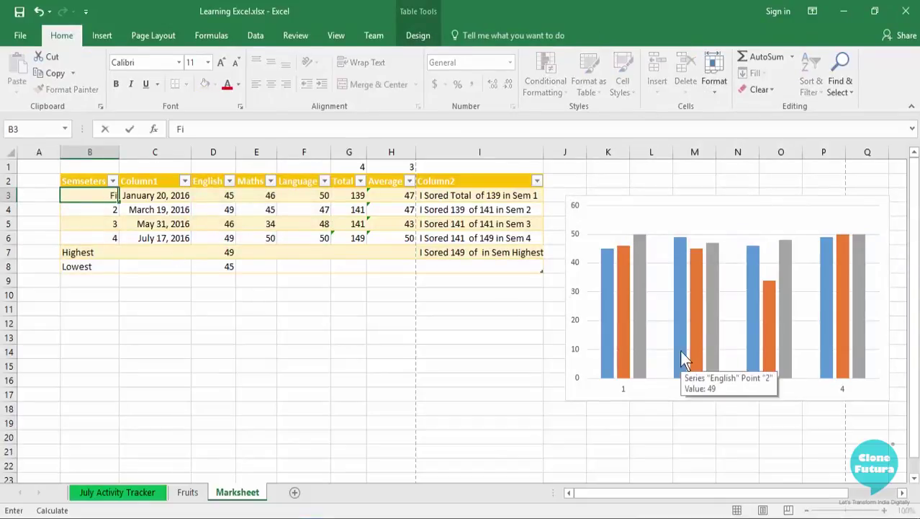
type("rst")
key("Return")
type("S")
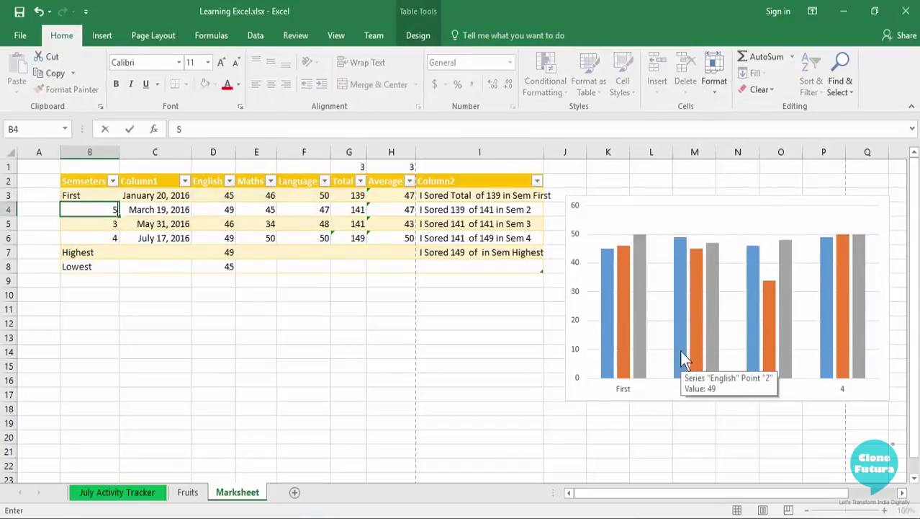
type("econd")
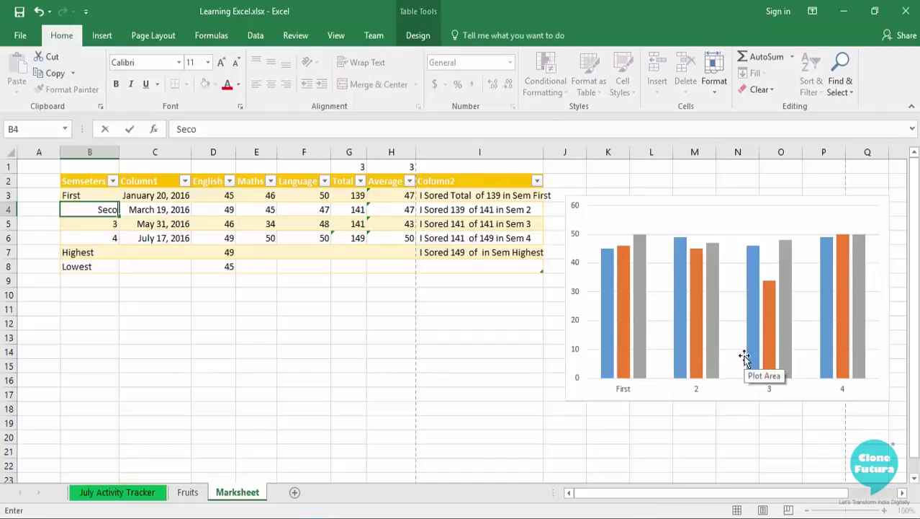
key("ctrl+Return")
key("Return")
type("Th")
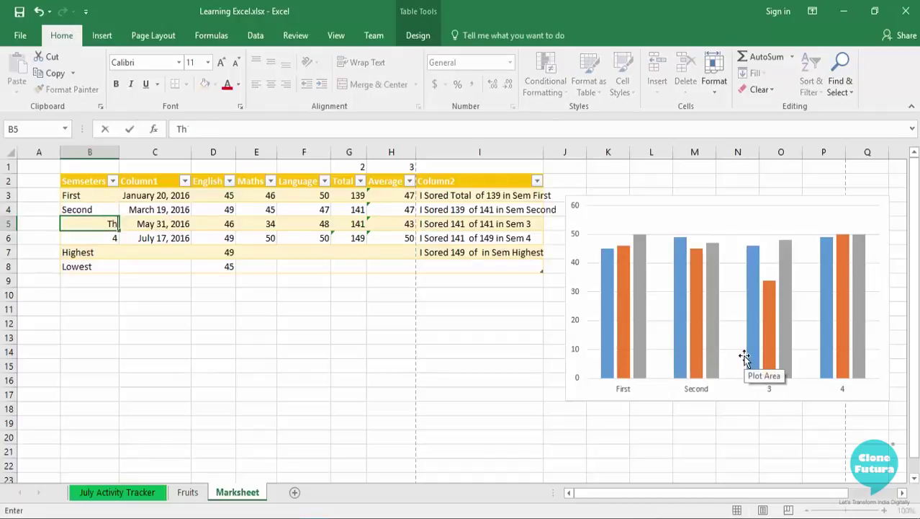
type("ird")
key("Return")
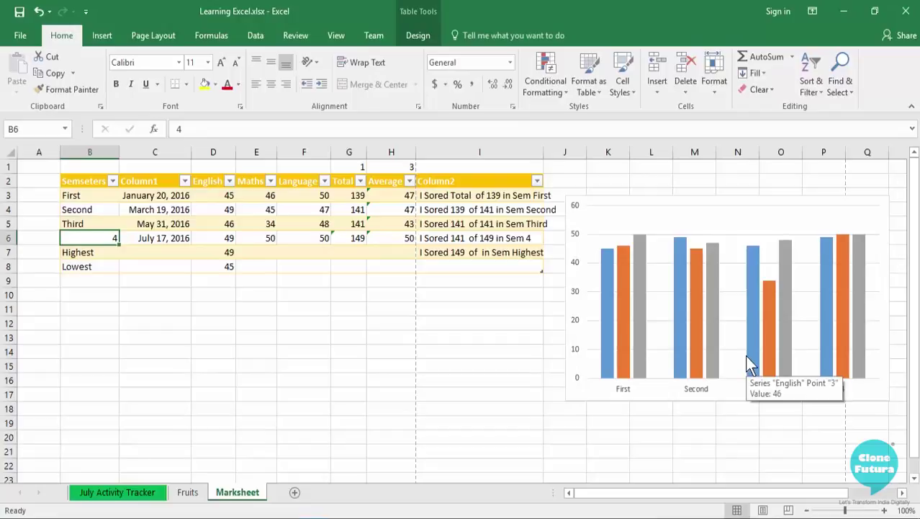
type("Fou")
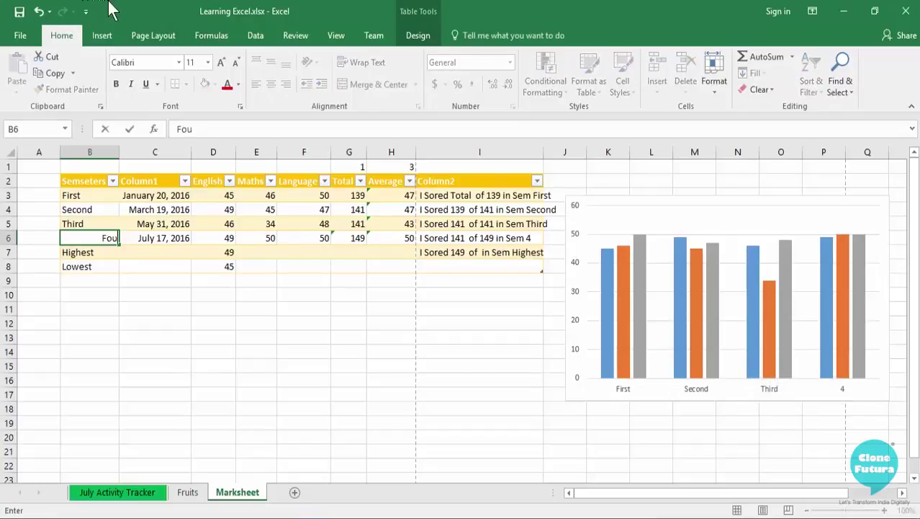
type("rth")
key("Return")
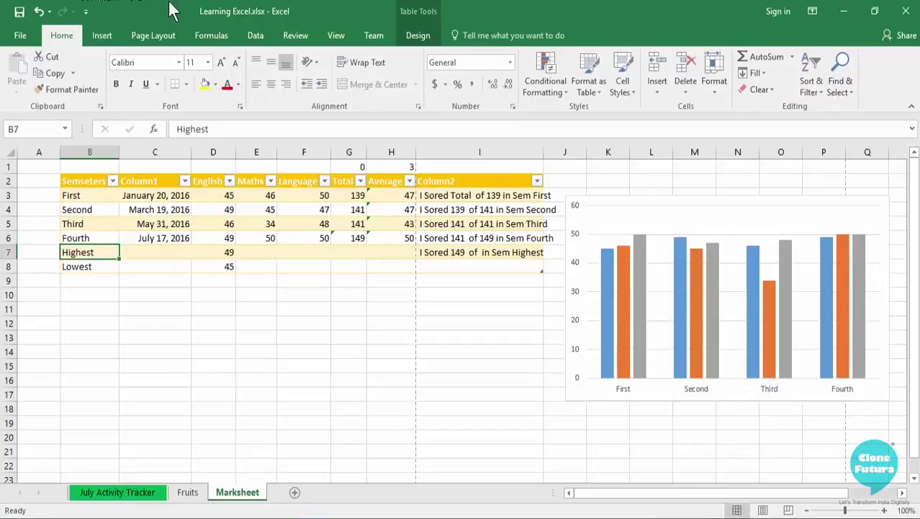